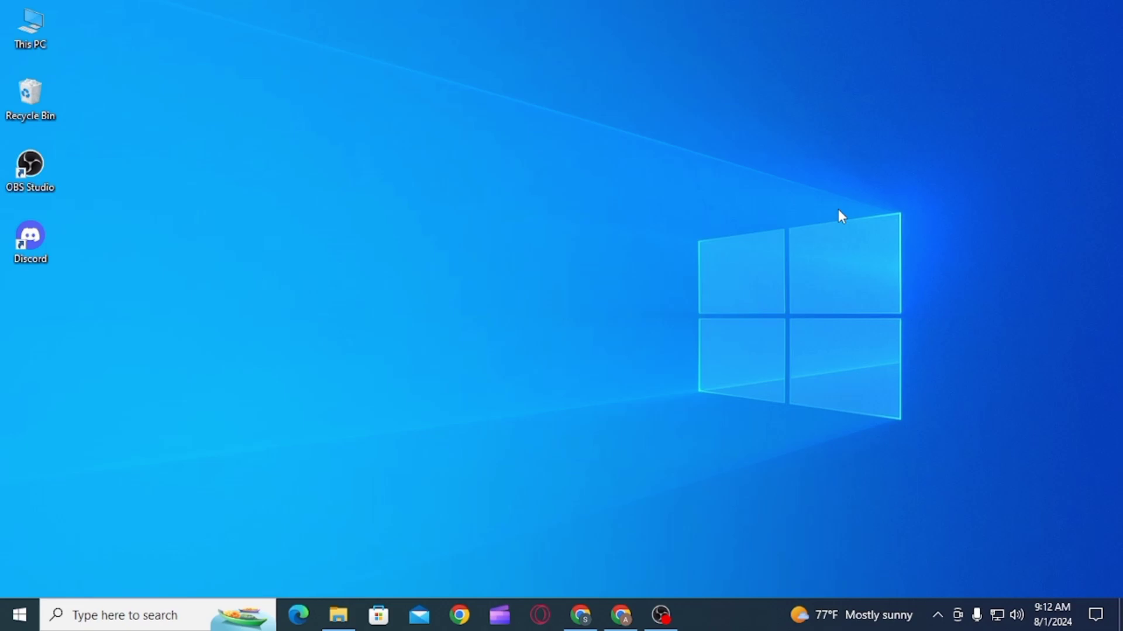
- Bring up the Chase site in Chrome and go to the Checking accounts comparison page
left_click(622, 614)
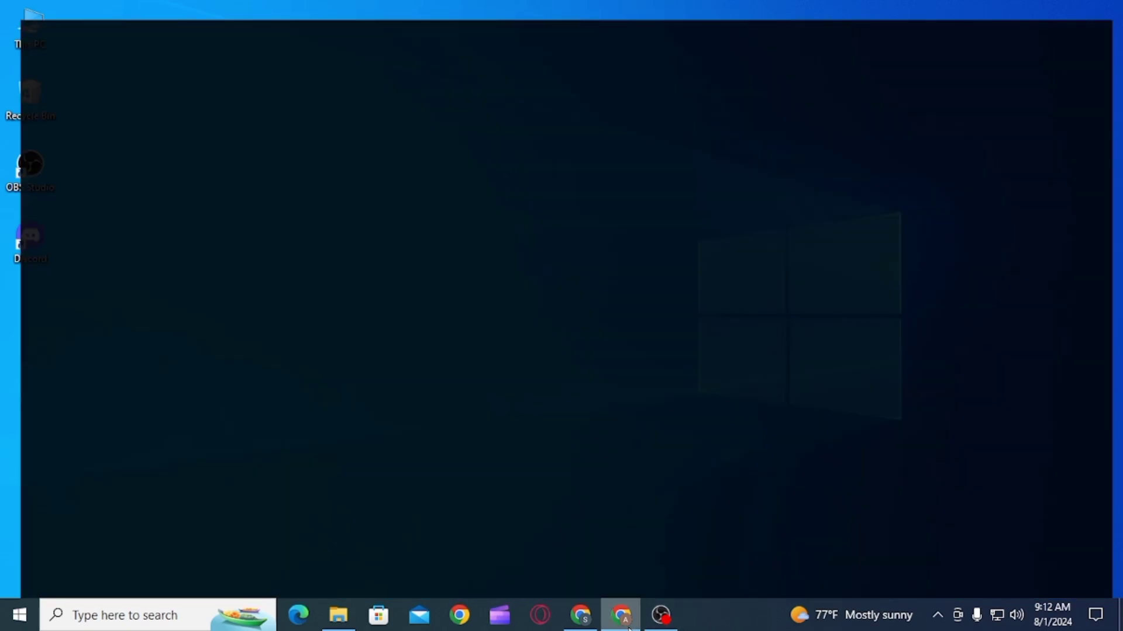
left_click(214, 49)
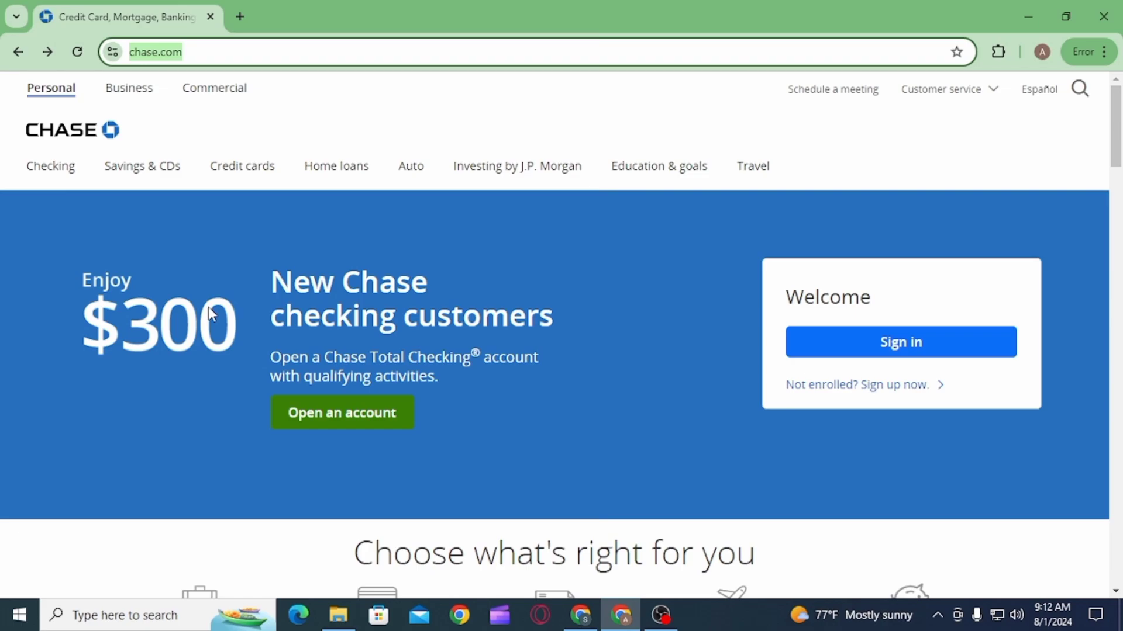
scroll(622, 488, "down", 4)
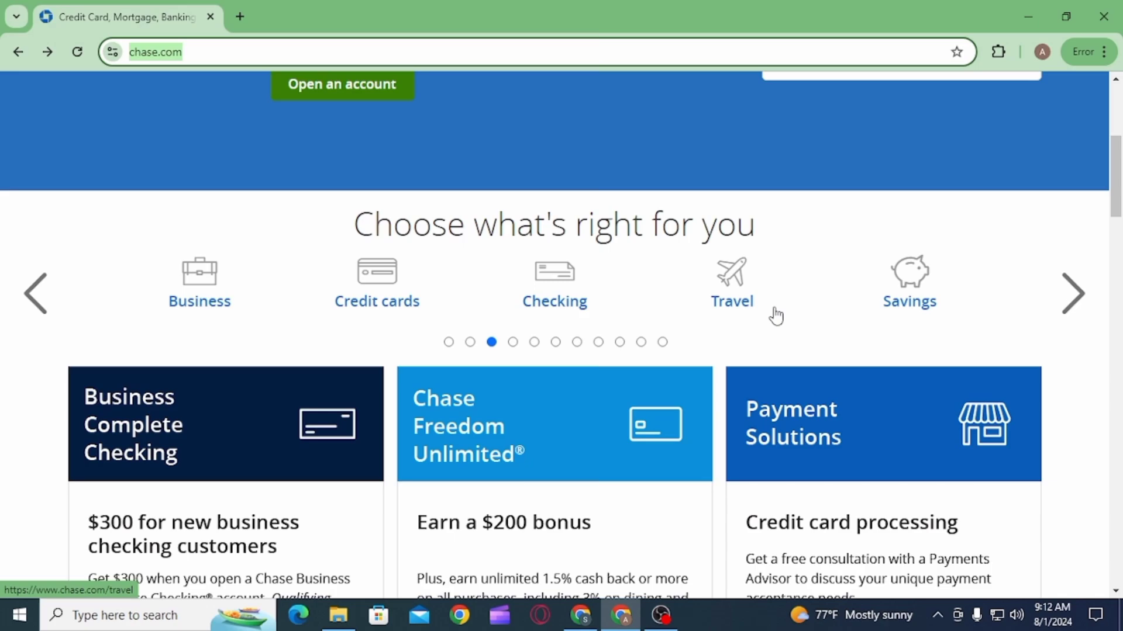
left_click(559, 292)
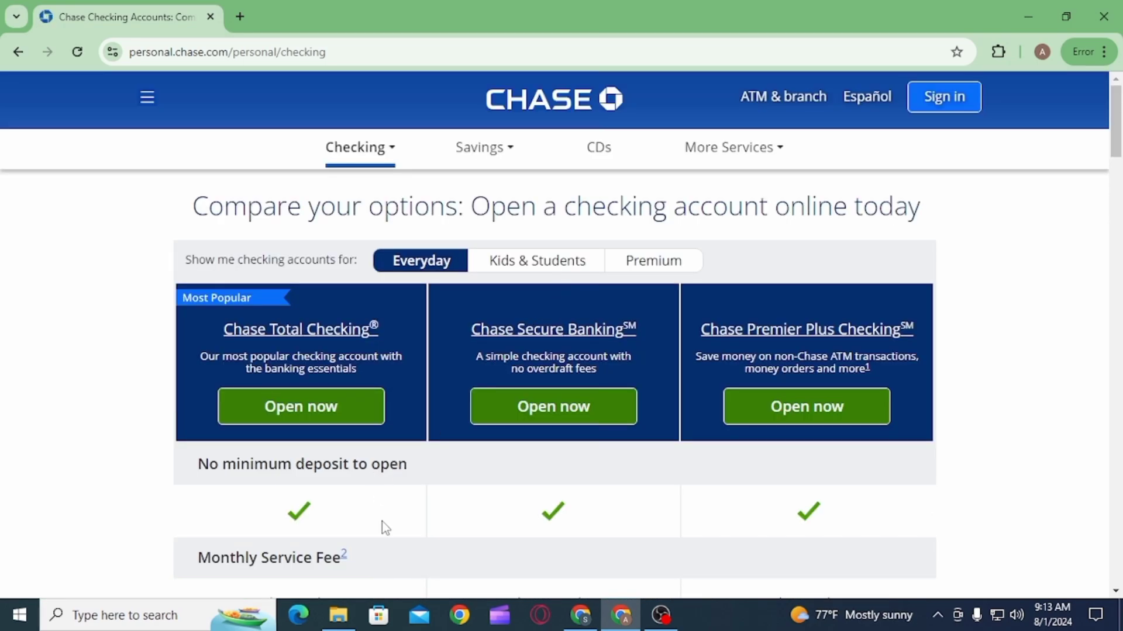
scroll(382, 526, "down", 1)
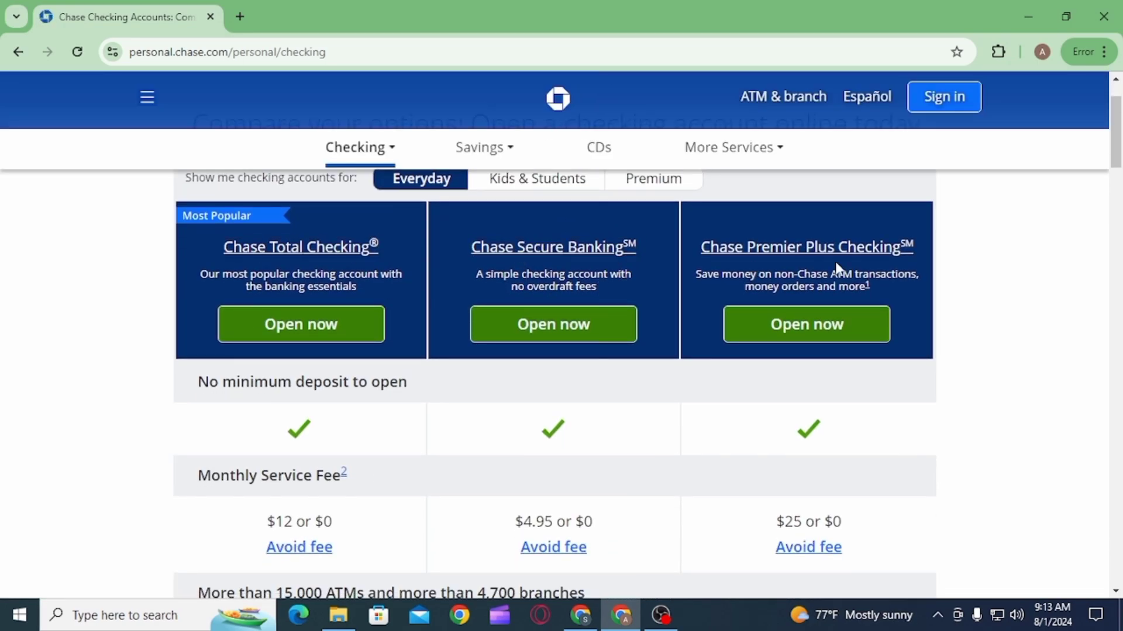
scroll(851, 440, "down", 2)
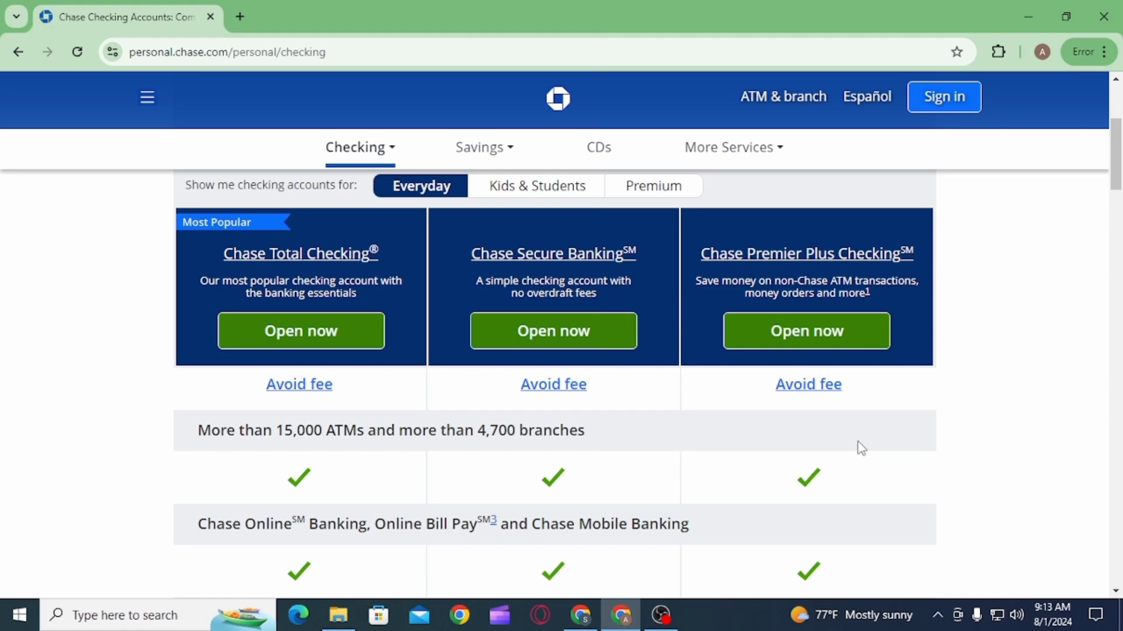
scroll(859, 449, "down", 1)
scroll(859, 453, "down", 1)
scroll(527, 509, "down", 2)
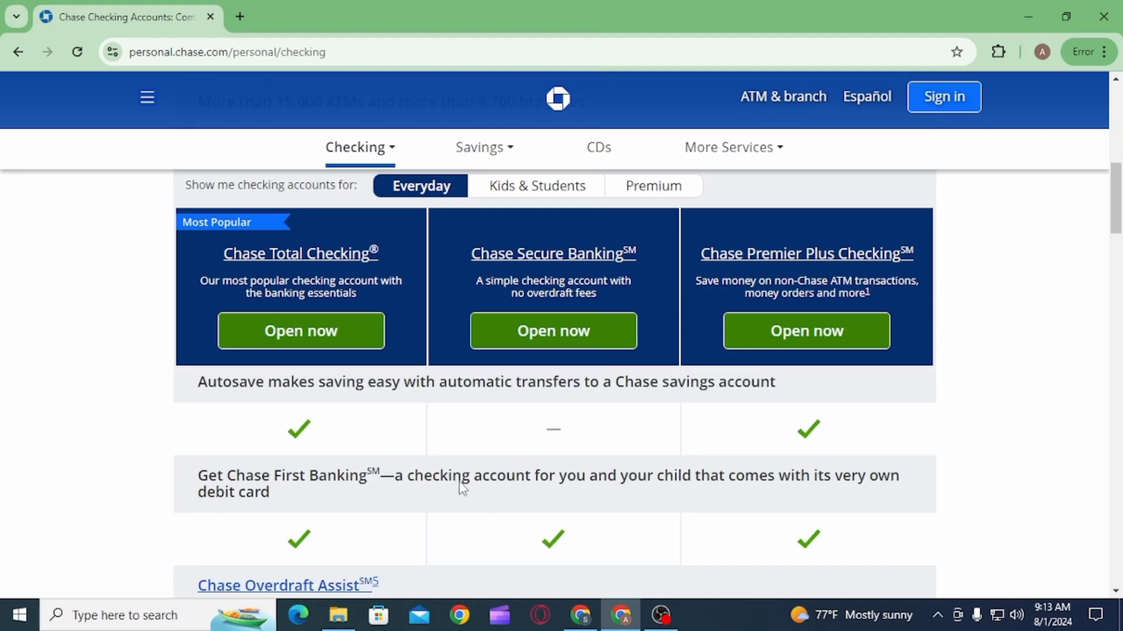
scroll(535, 512, "down", 1)
scroll(386, 517, "down", 2)
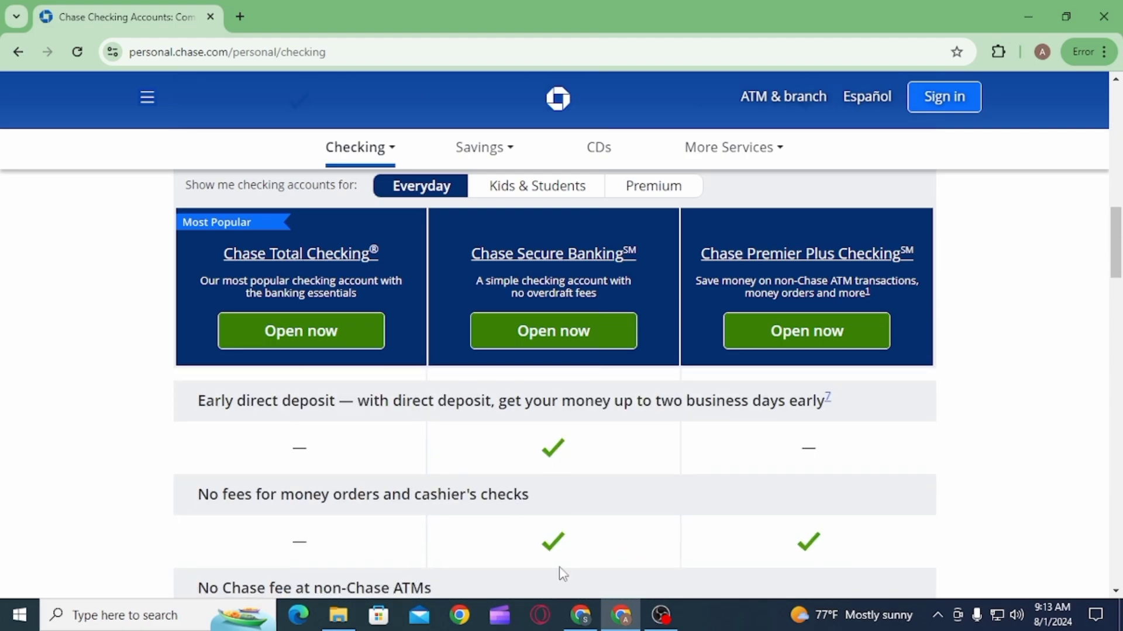
scroll(559, 574, "down", 2)
scroll(529, 536, "up", 3)
scroll(564, 514, "up", 2)
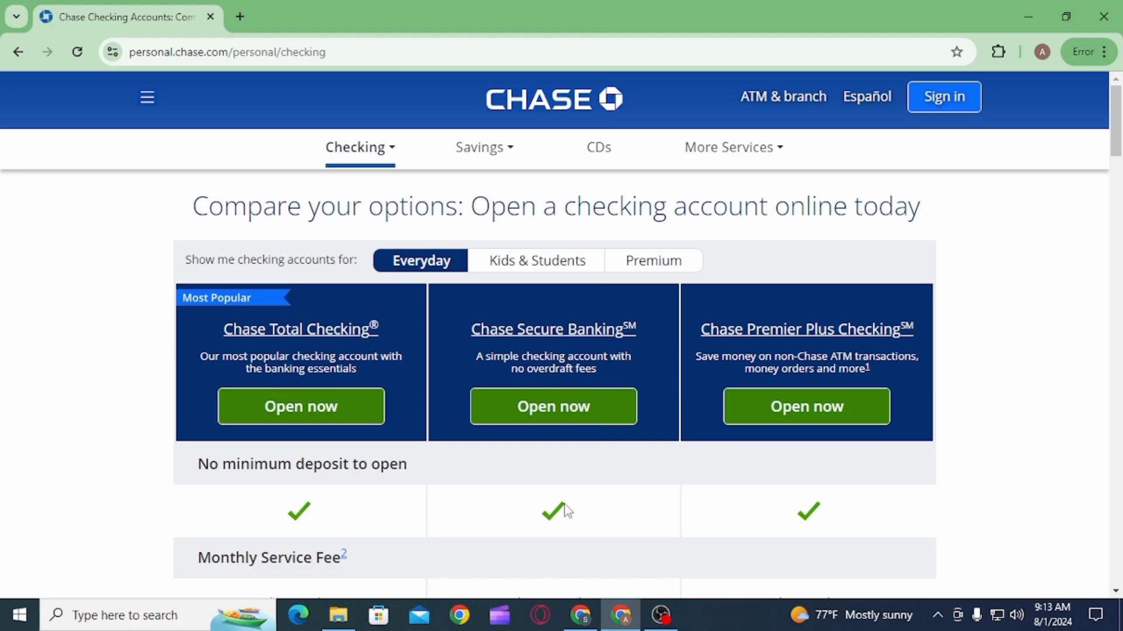
- Start Chase Total Checking as a non-customer and submit the first and last legal name
left_click(333, 408)
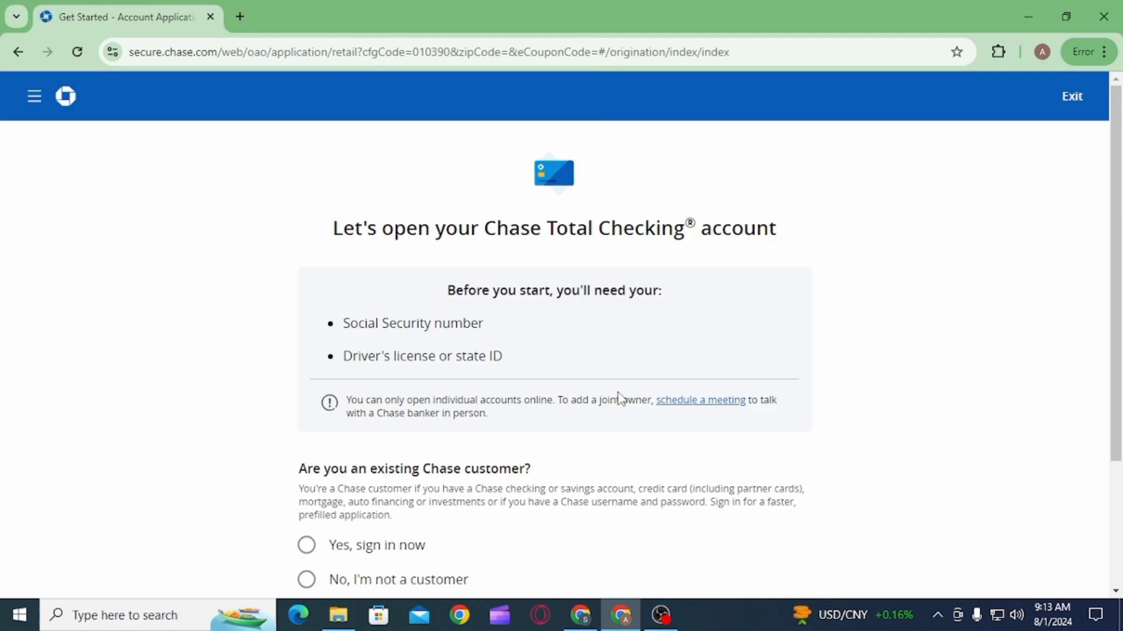
scroll(616, 393, "down", 1)
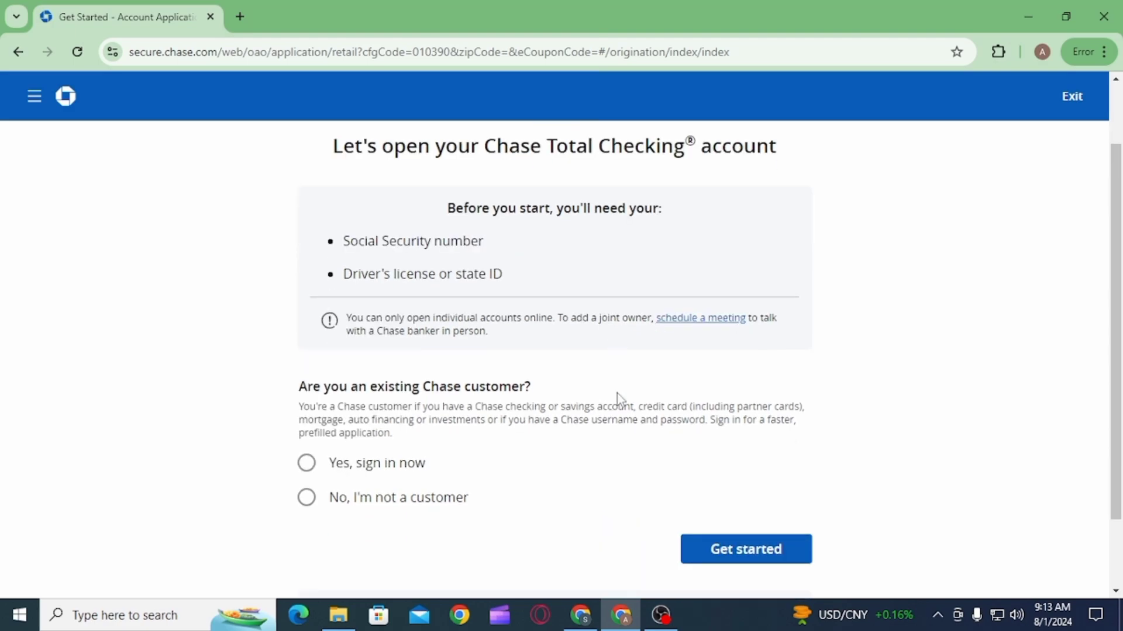
scroll(562, 384, "down", 1)
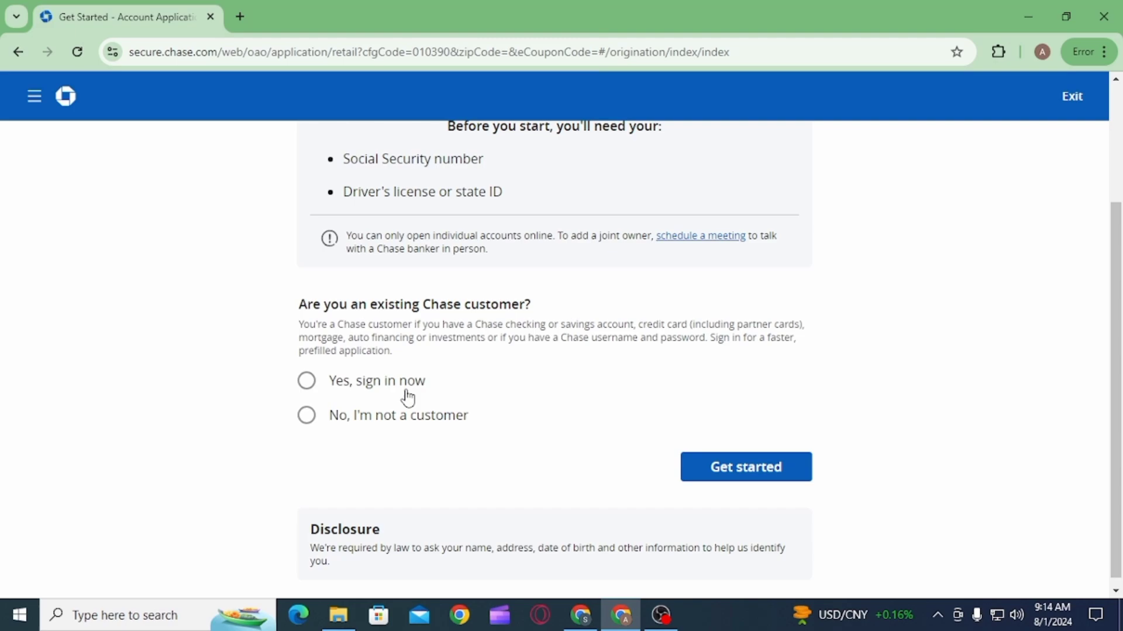
left_click(309, 417)
left_click(757, 478)
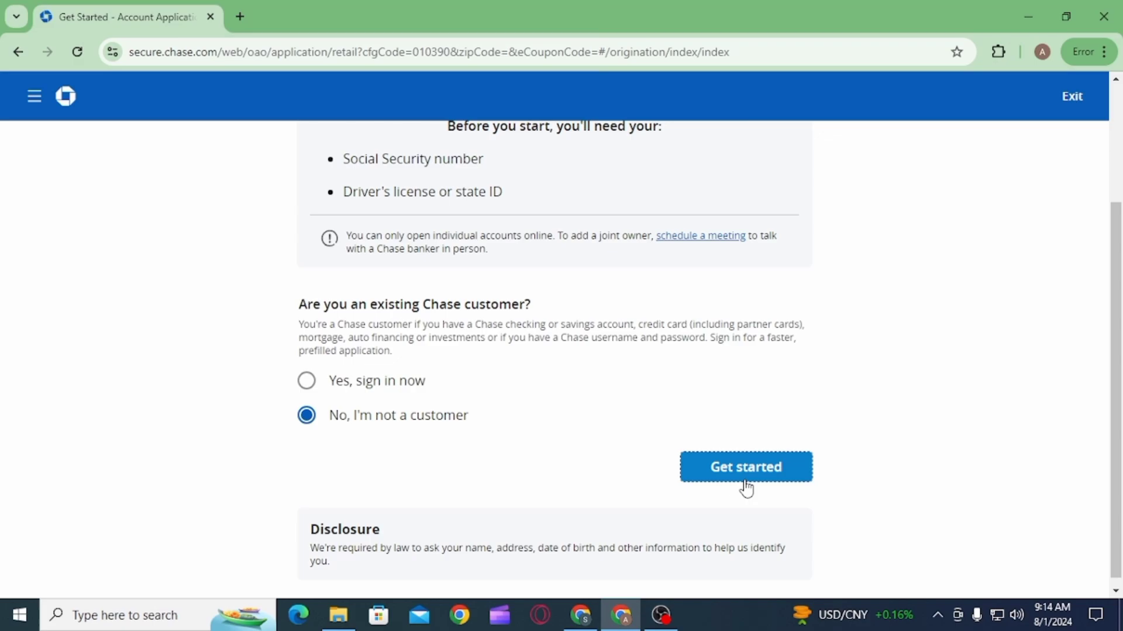
left_click(806, 419)
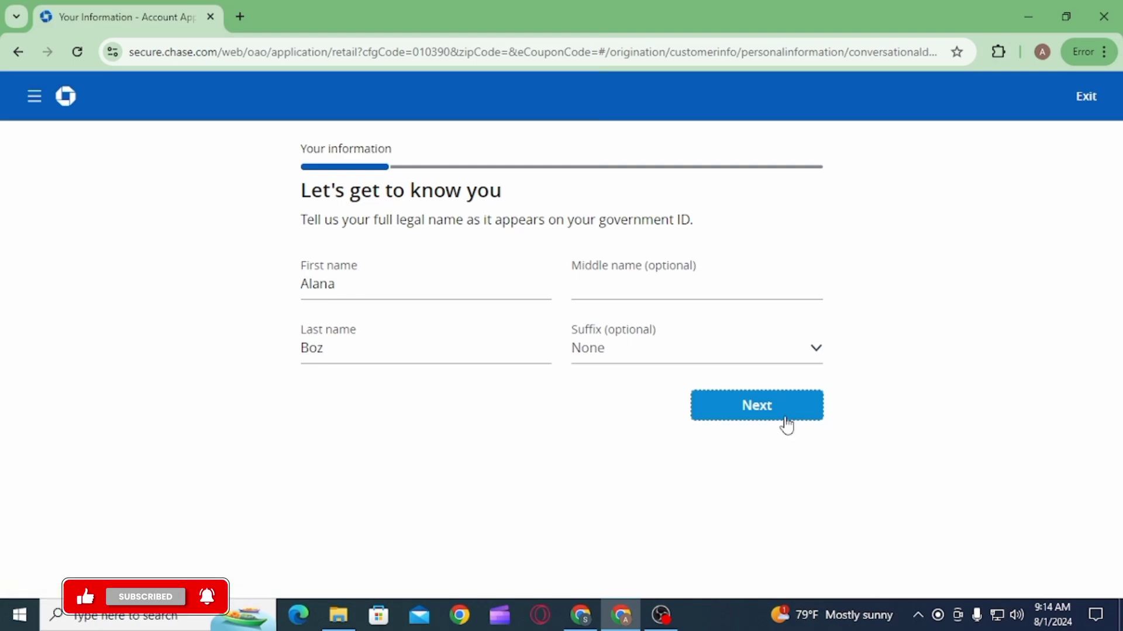
left_click(787, 424)
left_click(399, 288)
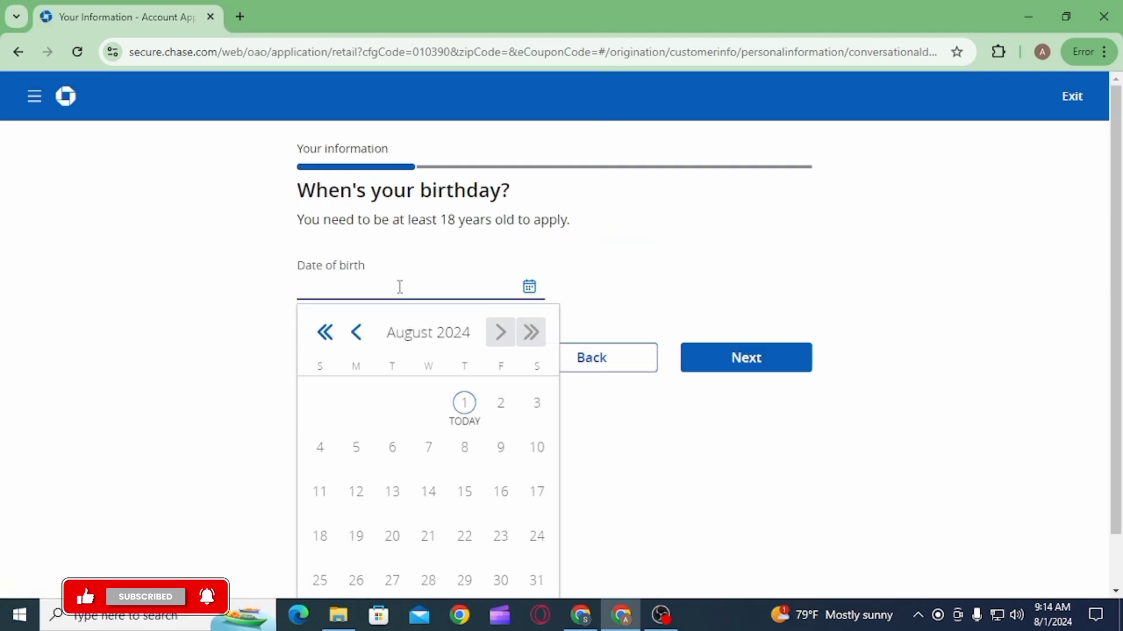
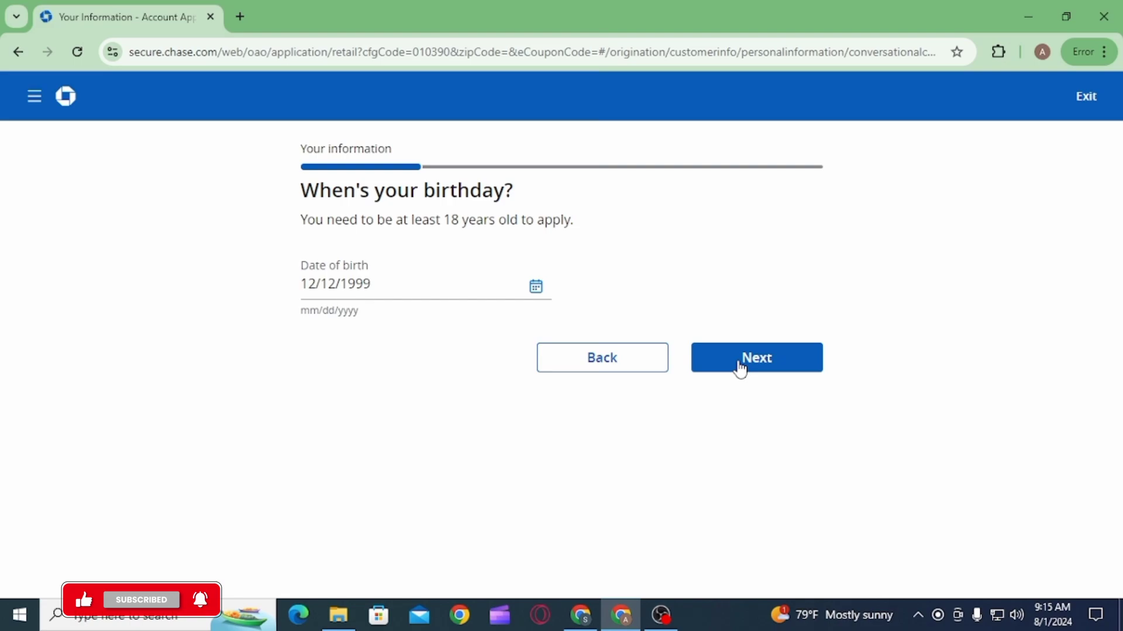
left_click(738, 360)
left_click(439, 287)
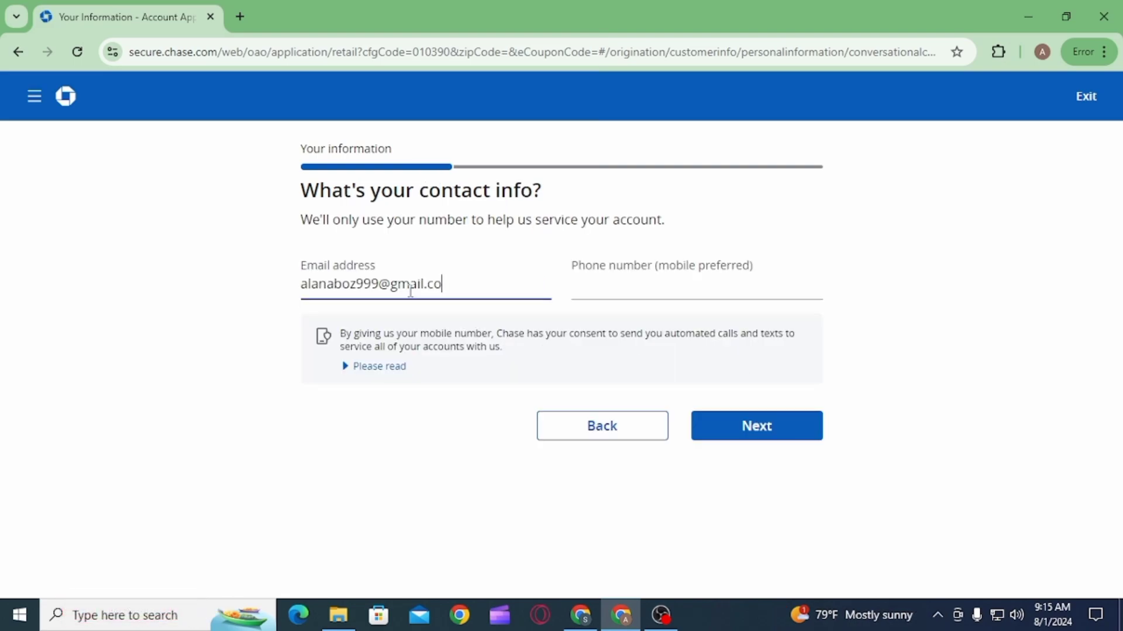
left_click(629, 283)
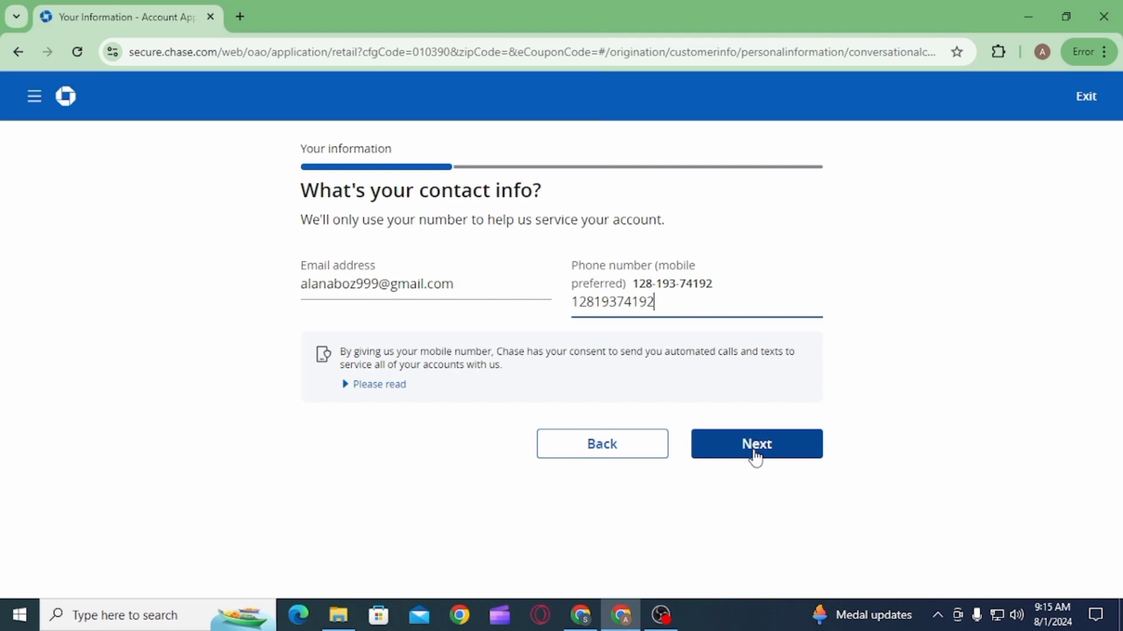
- Submit the contact details and the Orlando, Florida address, declining to save it in Chrome
left_click(755, 445)
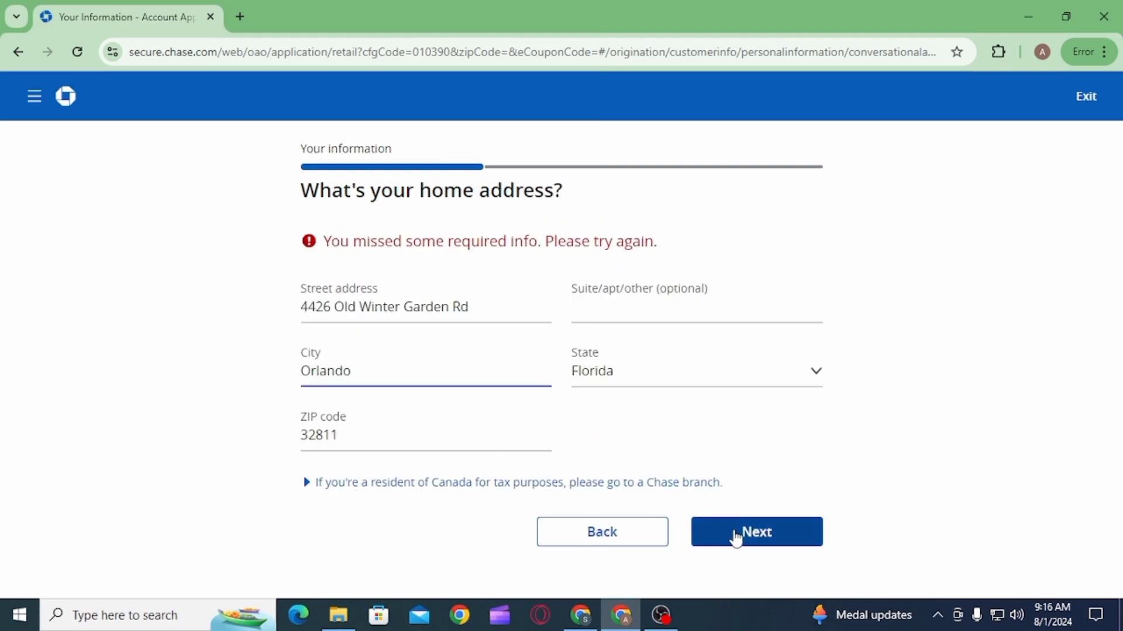
left_click(732, 536)
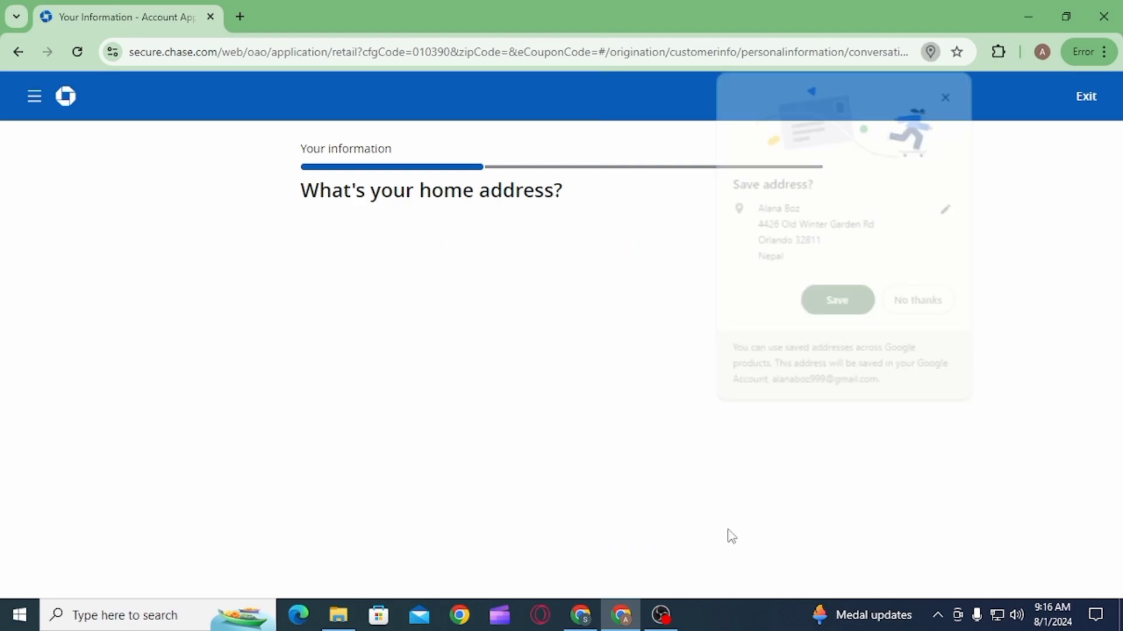
left_click(916, 304)
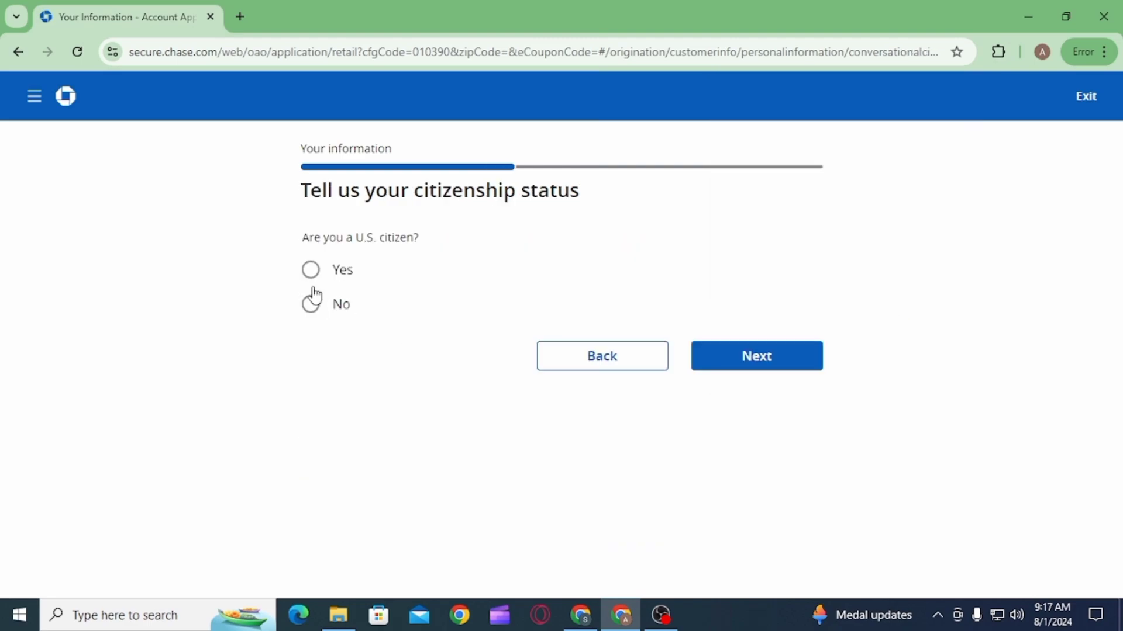
- Answer Yes to being a U.S. citizen
left_click(311, 274)
key("space")
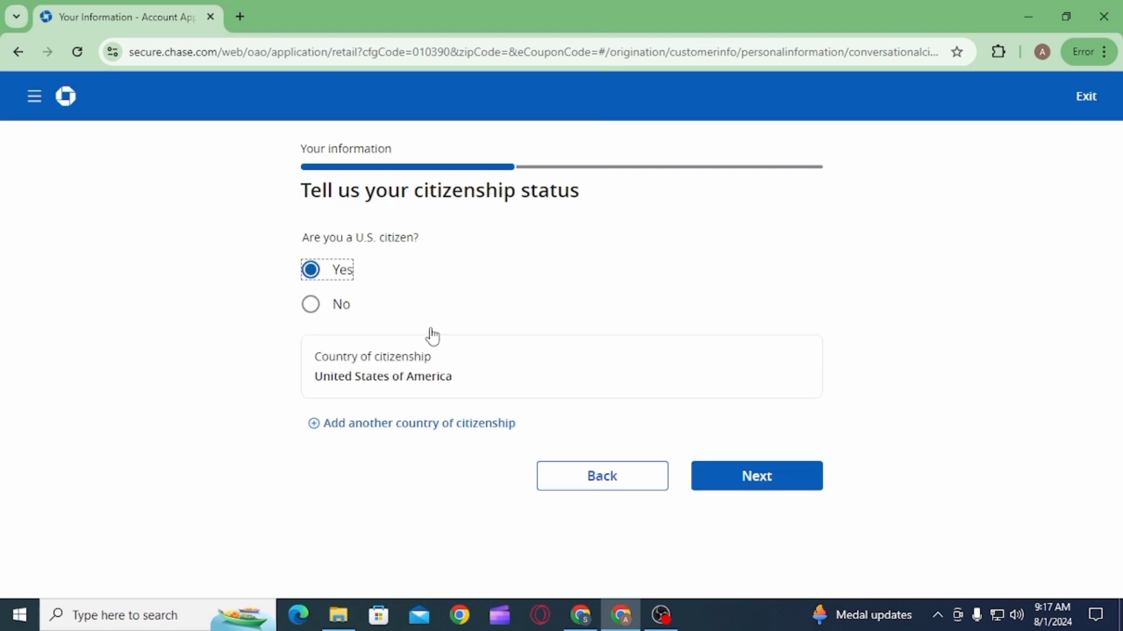
left_click(748, 476)
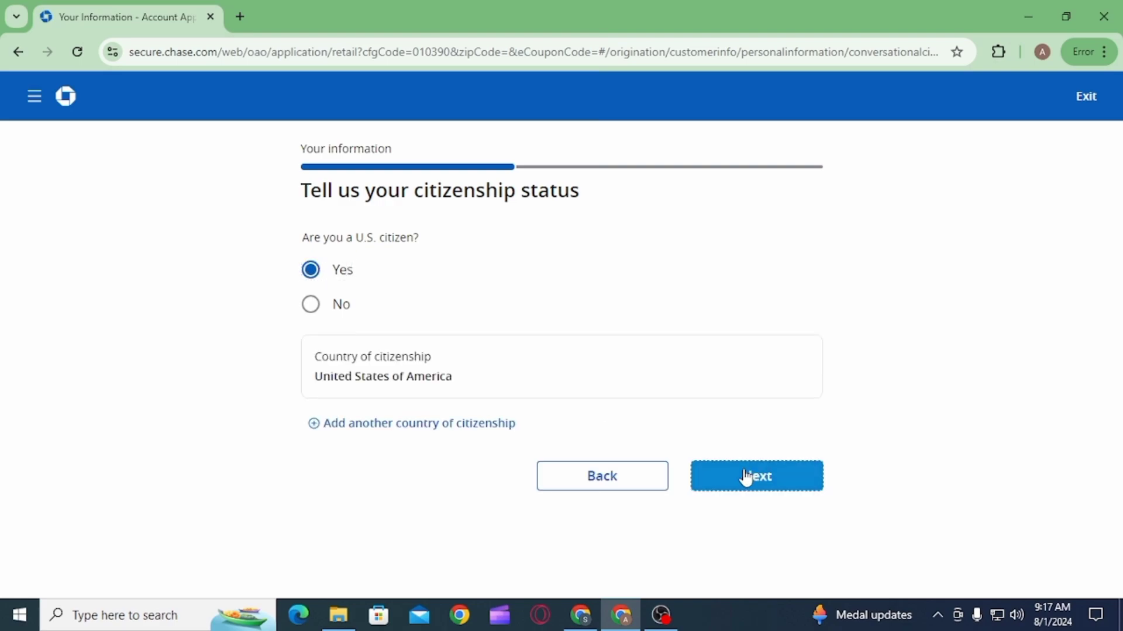
- Paste the Social Security number into the SSN field and submit it
left_click(745, 476)
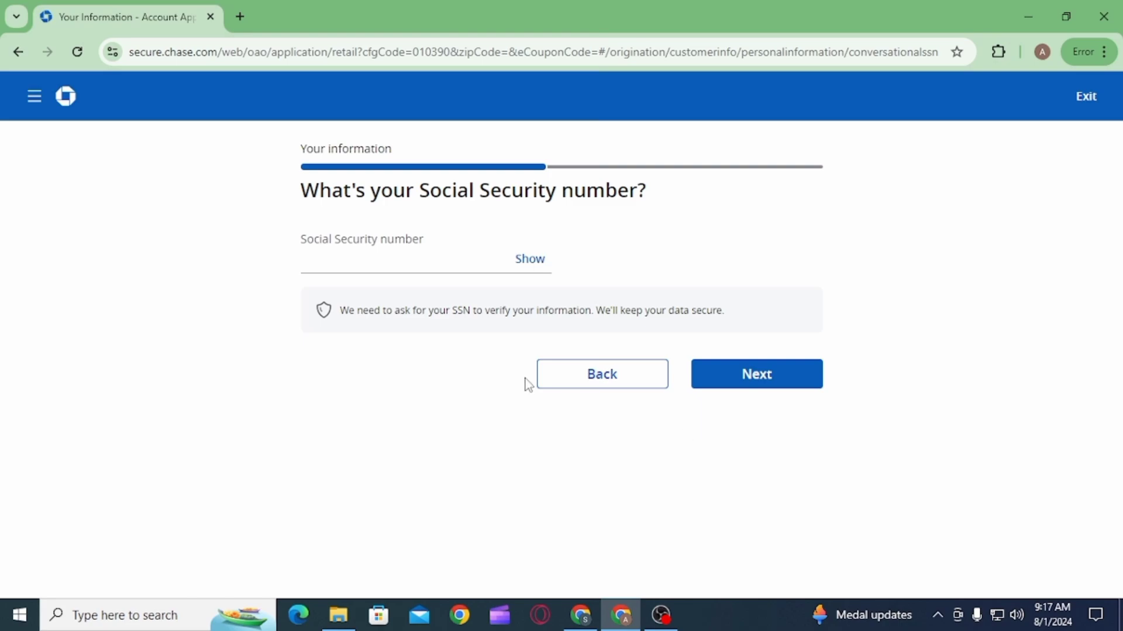
left_click(406, 259)
key("ctrl+v")
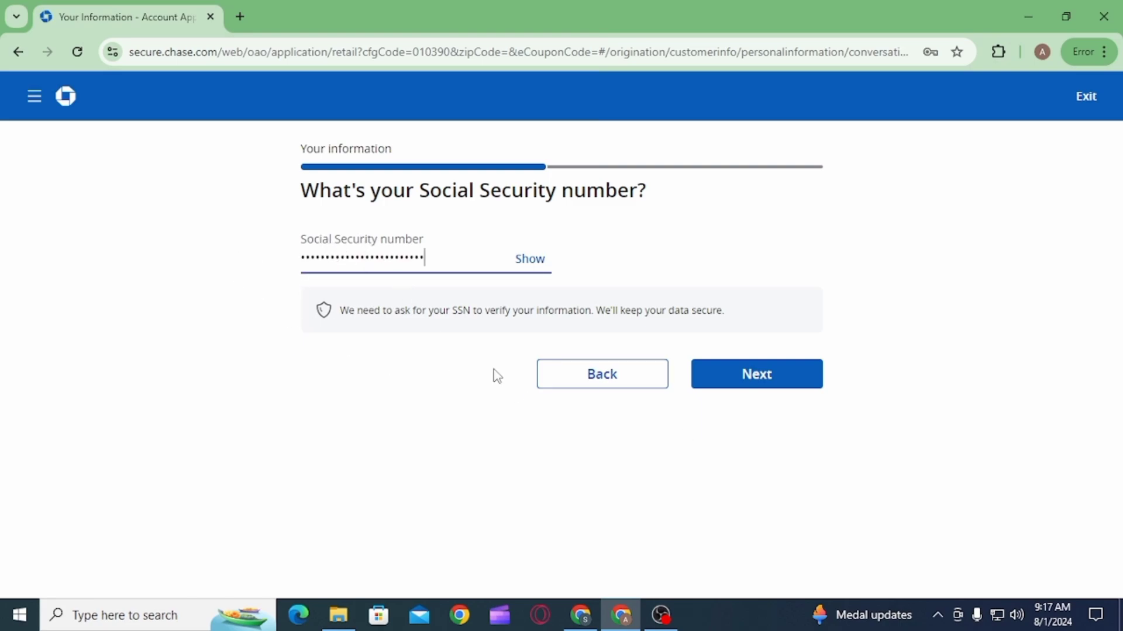
left_click(750, 379)
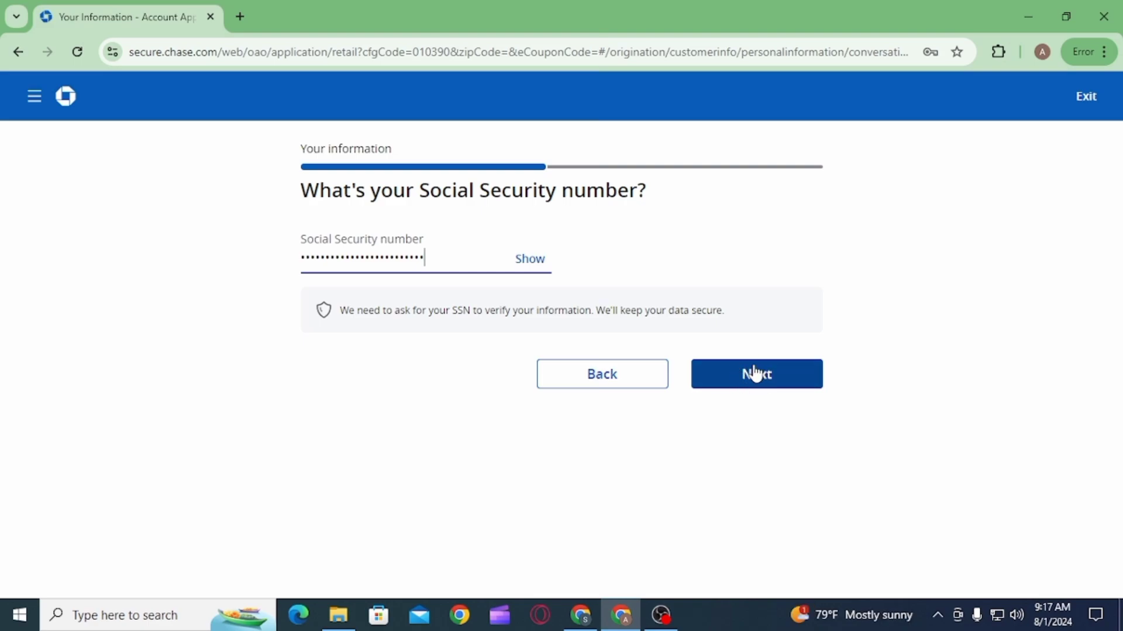